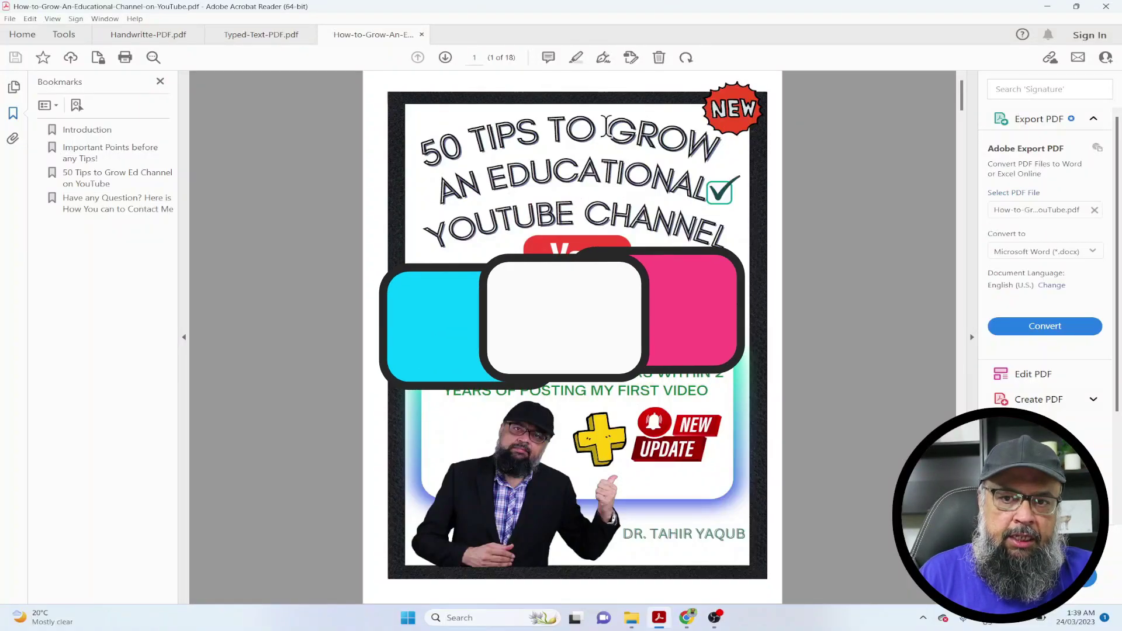
Scroll the YouTube tips guide down to page 4, then switch to Typed-Text-PDF.pdf
scroll(964, 103, down, 1)
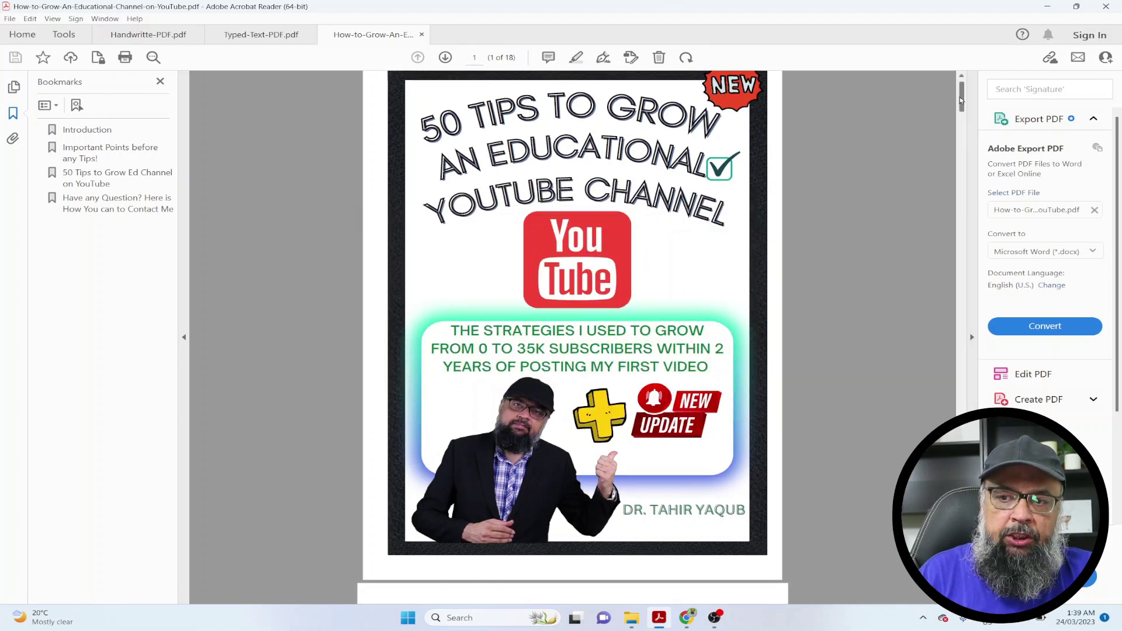
scroll(661, 248, down, 3)
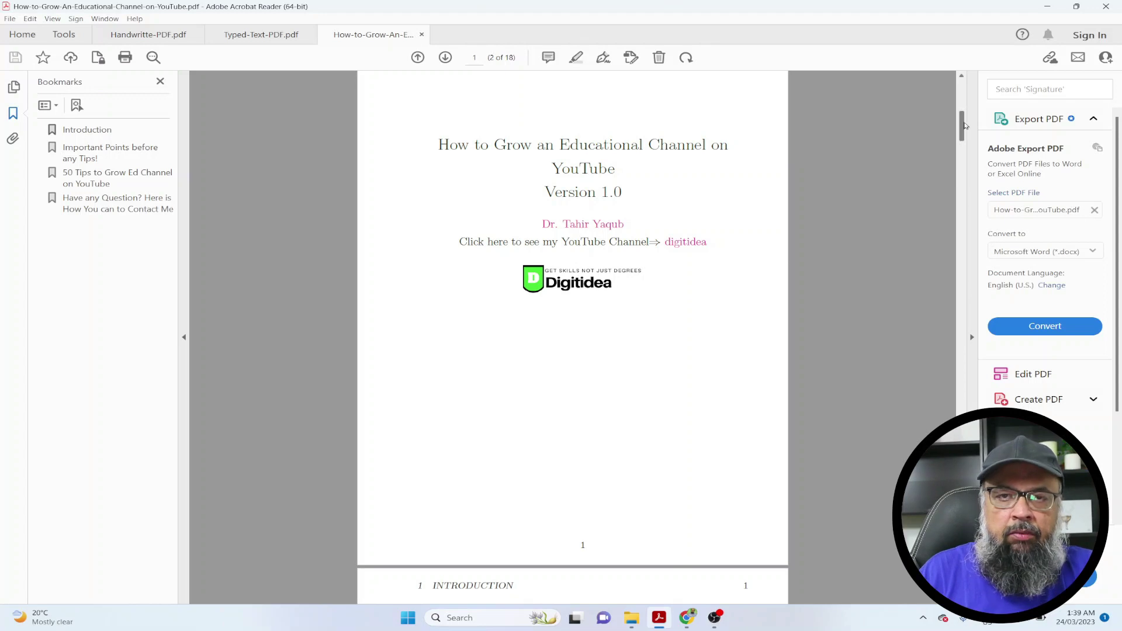
drag(965, 125, 947, 241)
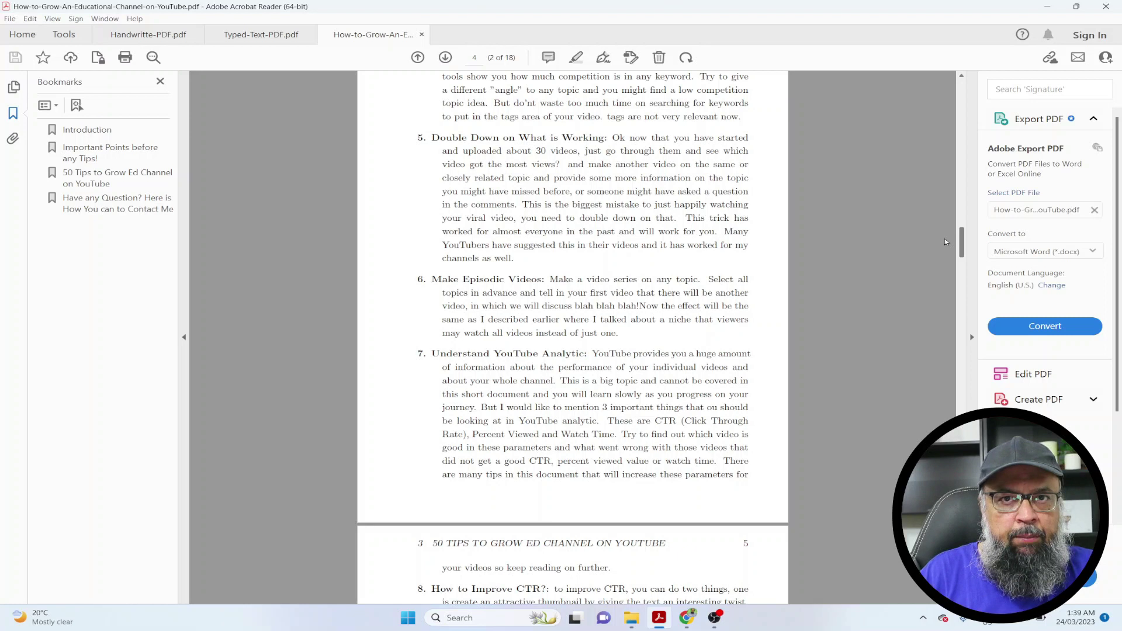
key(ctrl+shift+Tab)
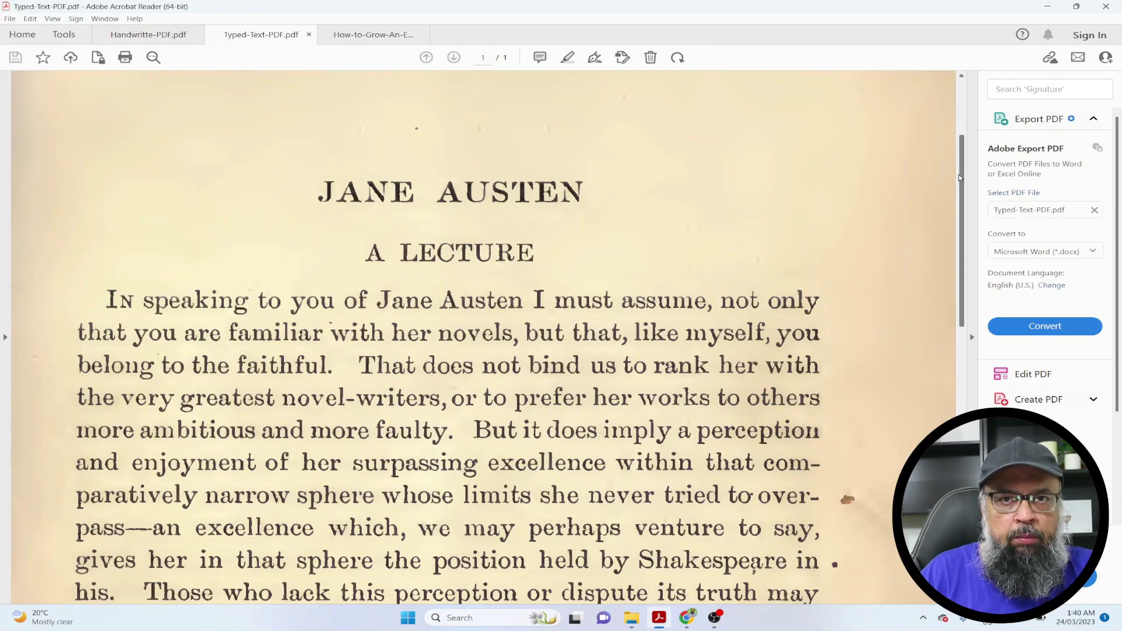
View the Handwritte-PDF.pdf note, then return to the YouTube tips guide at tips 5–7
key(ctrl+shift+Tab)
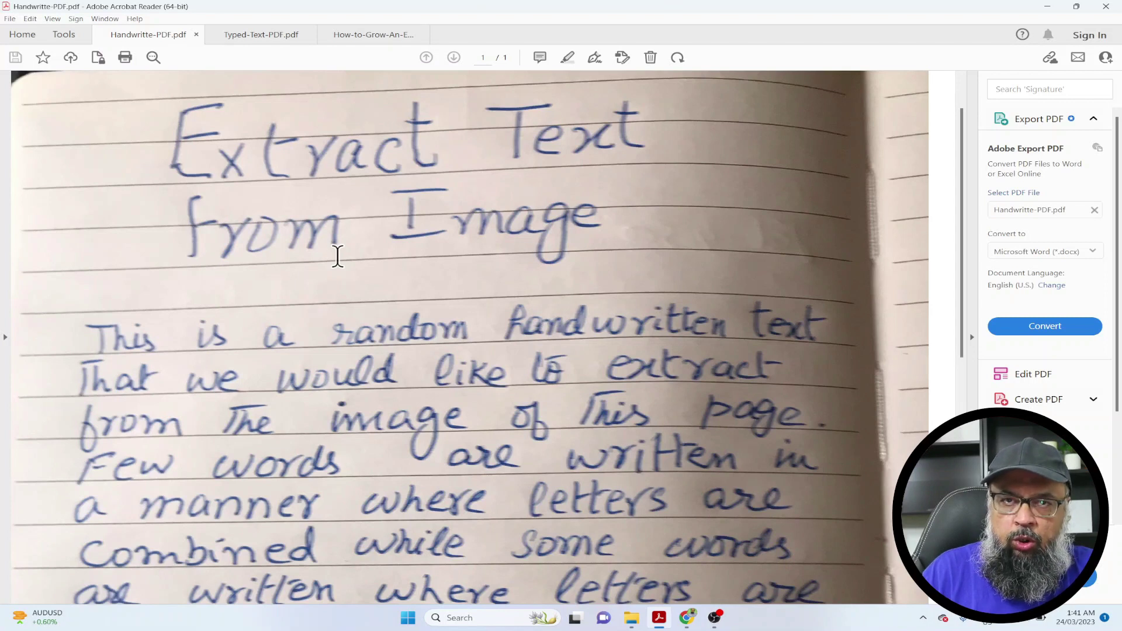
key(ctrl+shift+Tab)
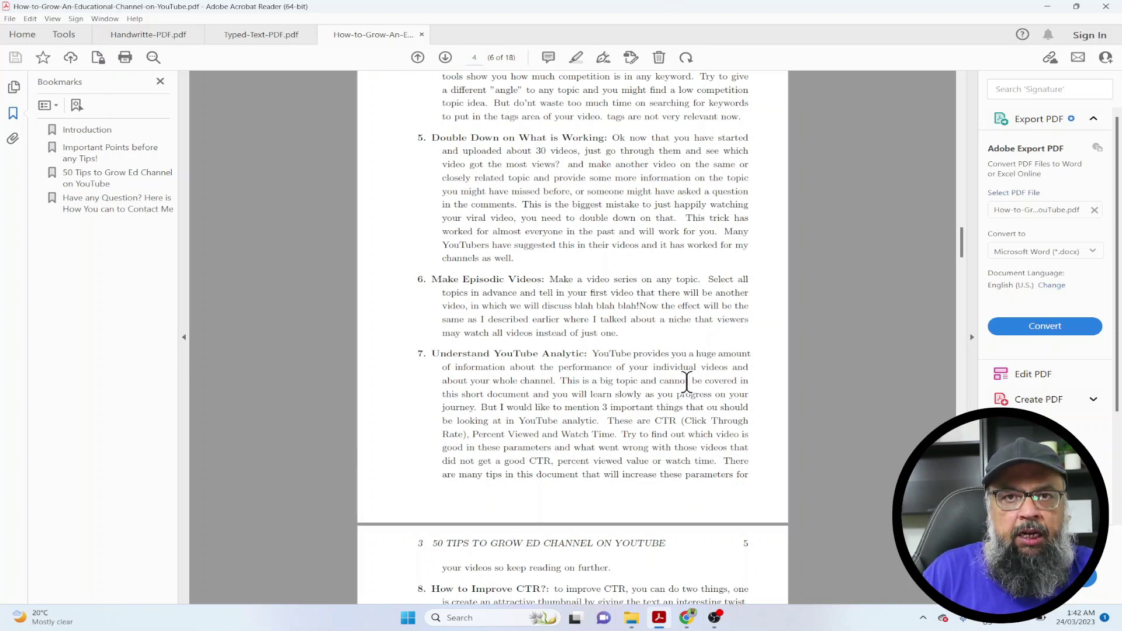
Launch Word and open How-to-Grow-An-Educational-Channel-on-YouTube.pdf from the Video-25-PDF-to-Word folder
click(408, 617)
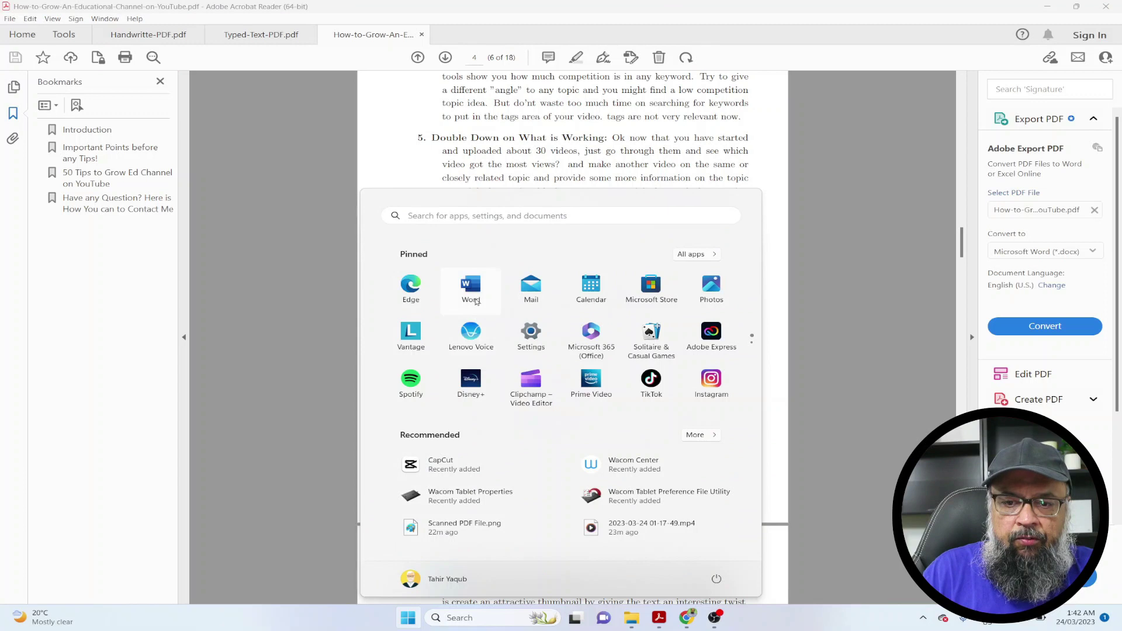
click(473, 296)
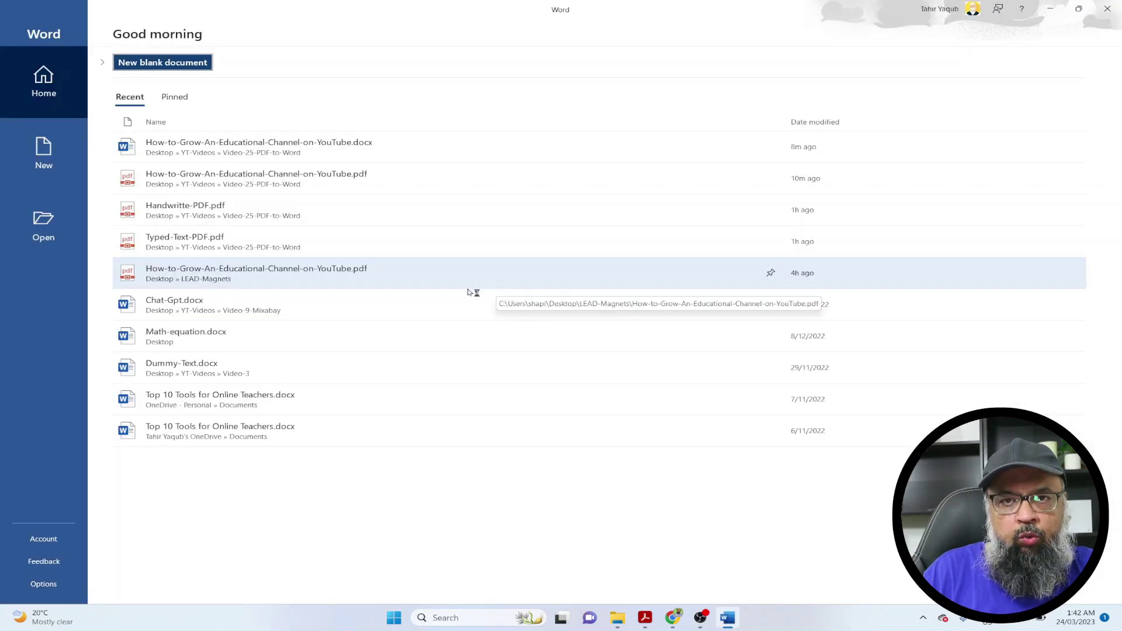
click(43, 225)
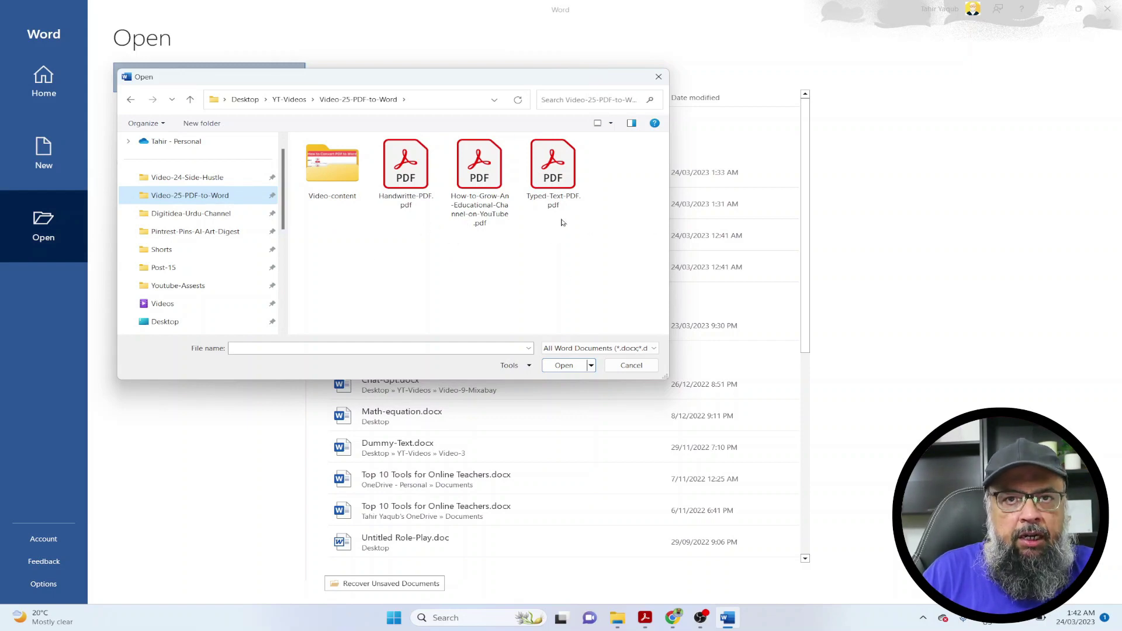
click(480, 168)
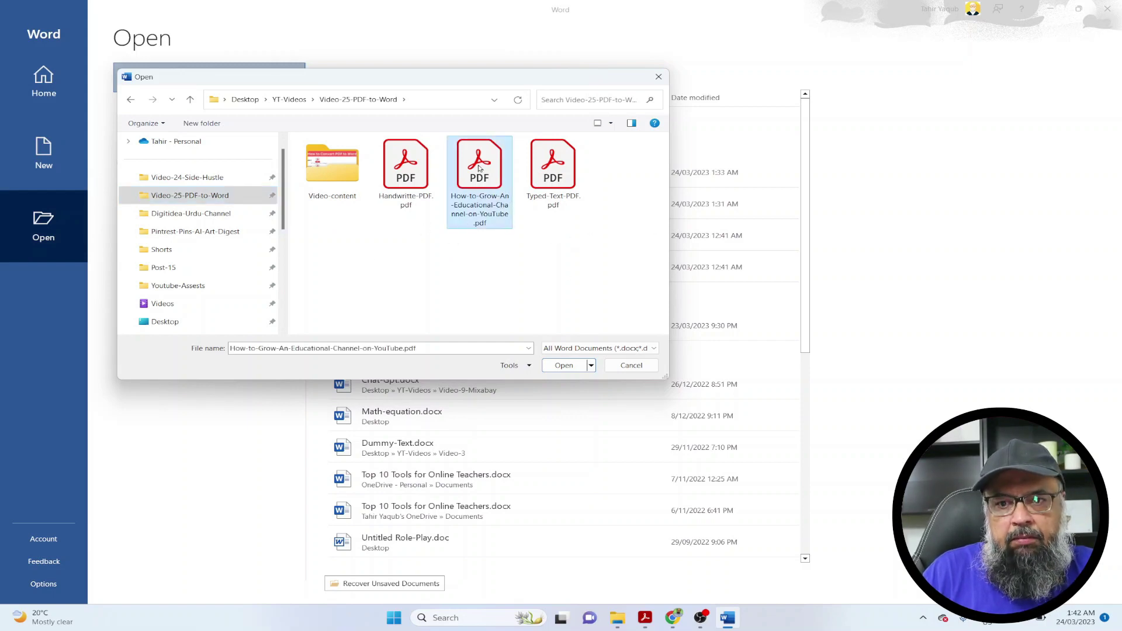
click(564, 366)
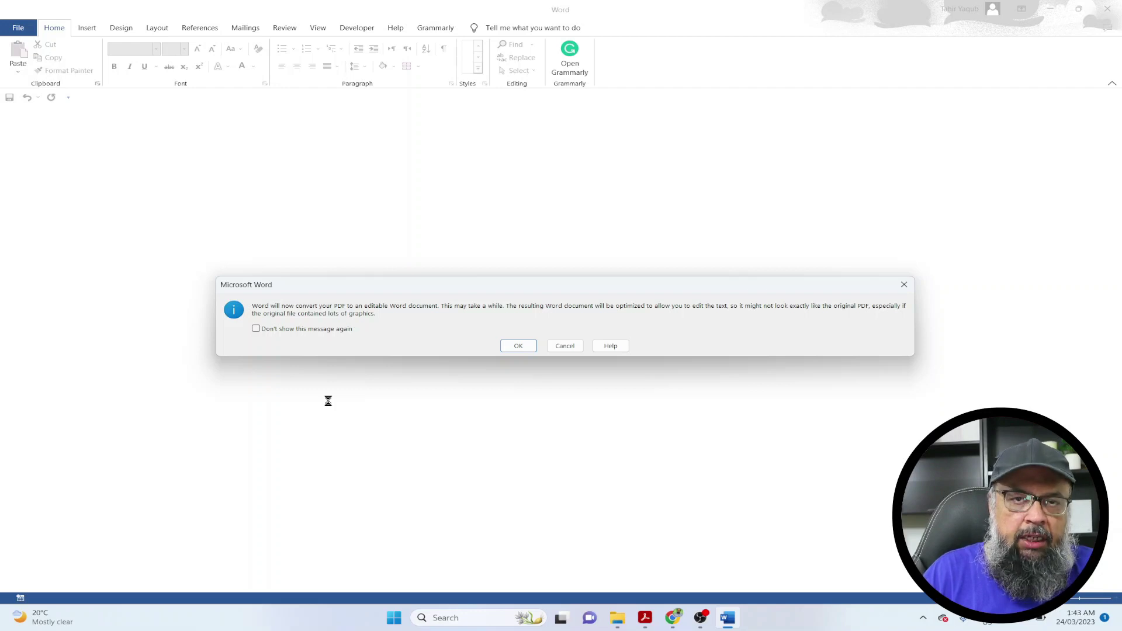
Accept the conversion prompt and scroll through the converted YouTube guide's pages
key(Return)
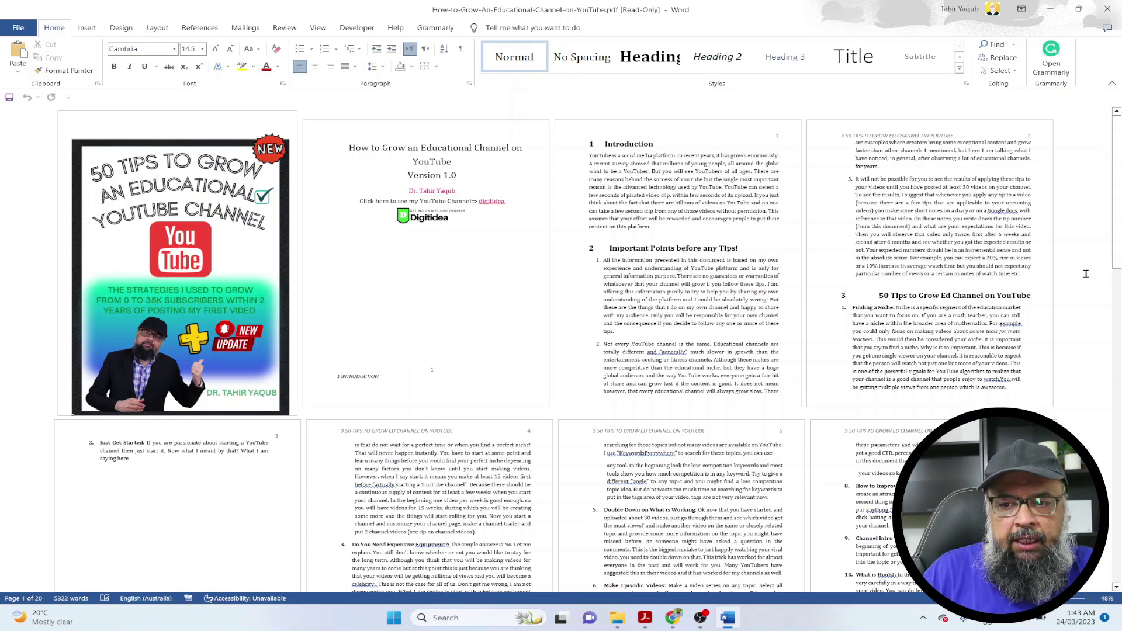
scroll(1085, 273, down, 10)
scroll(1086, 274, down, 2)
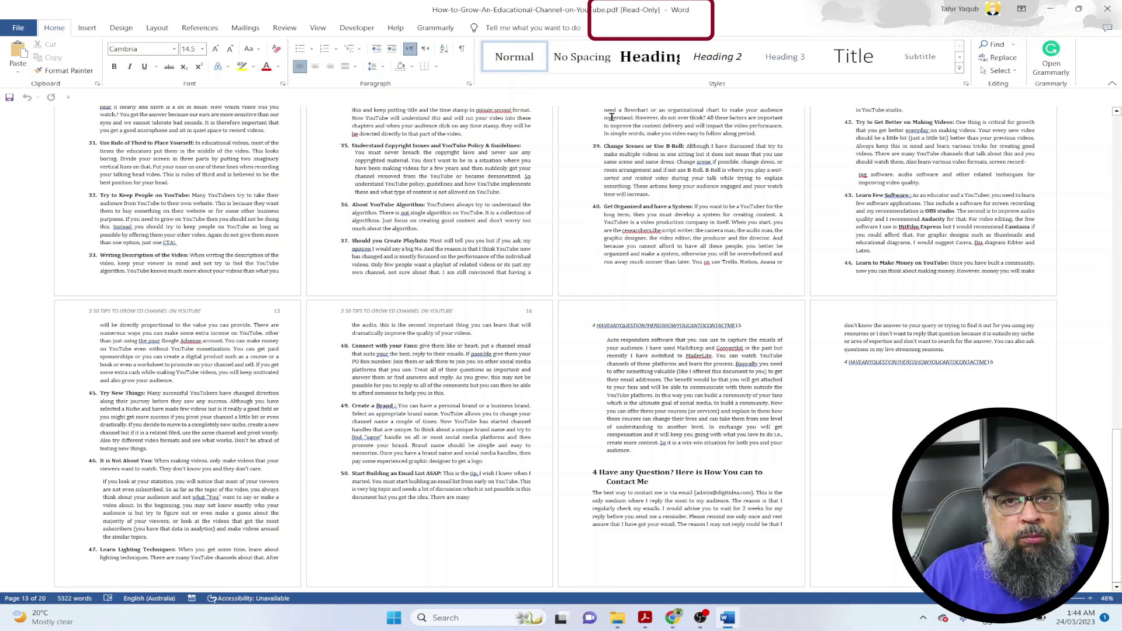
Save the guide as How-to-Grow-An-Educational-Channel-on-YouTube.docx and jump back to its first page
click(18, 28)
click(40, 179)
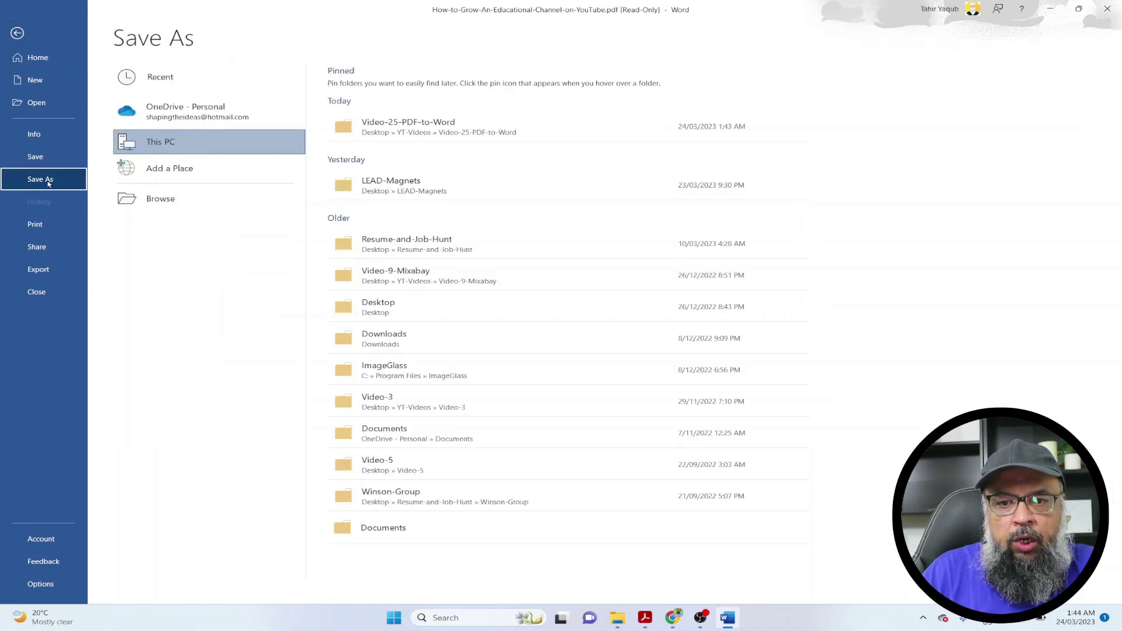
click(185, 208)
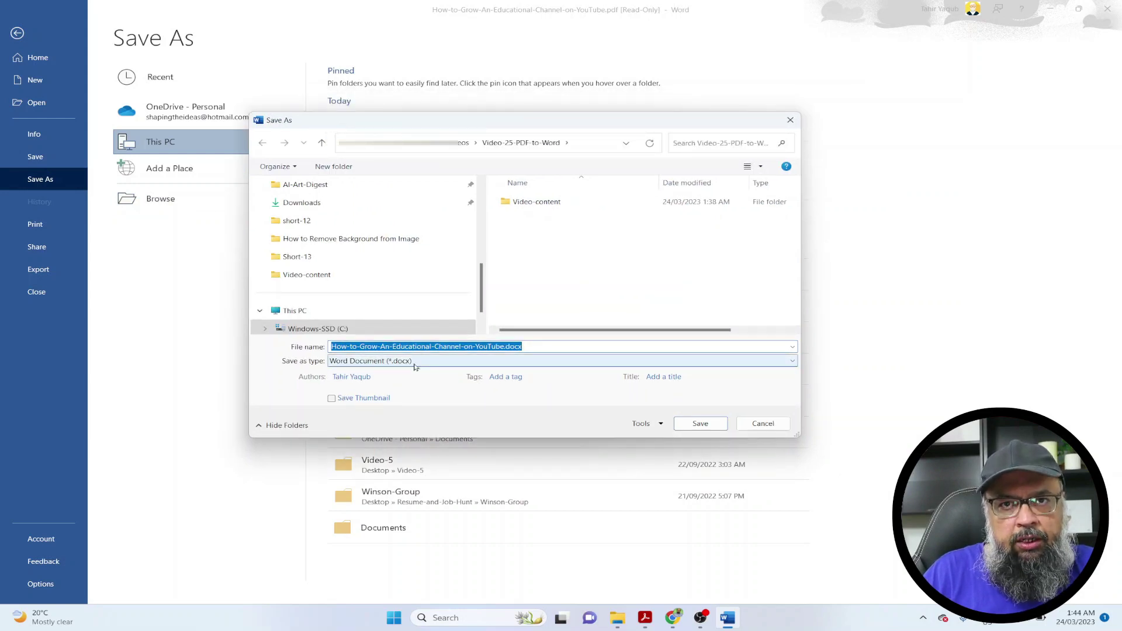
click(704, 425)
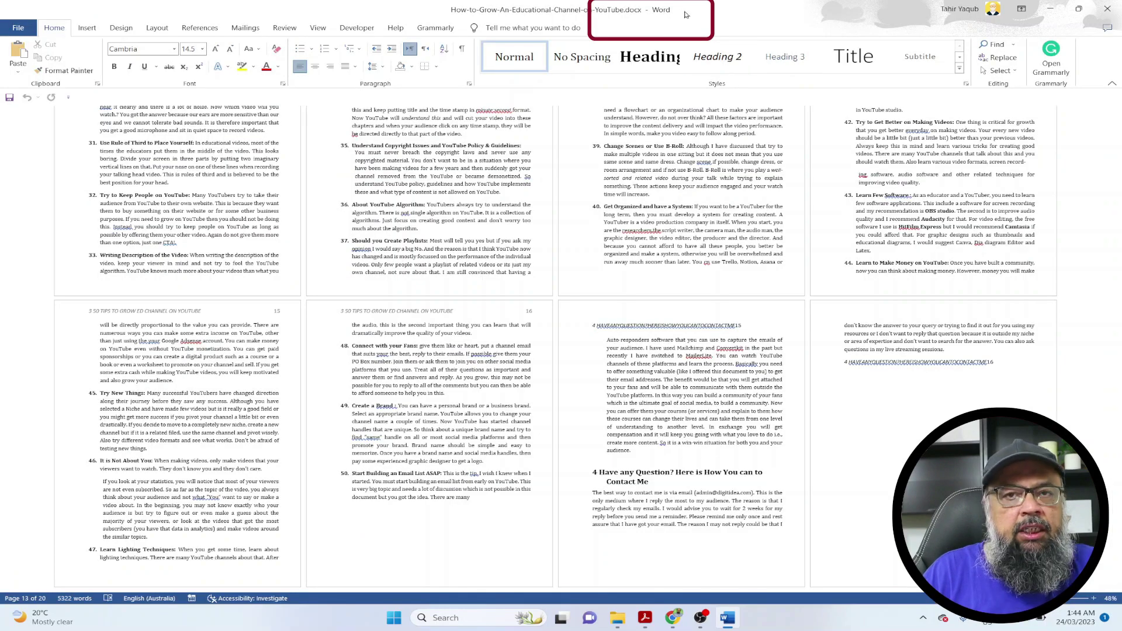
key(ctrl+Home)
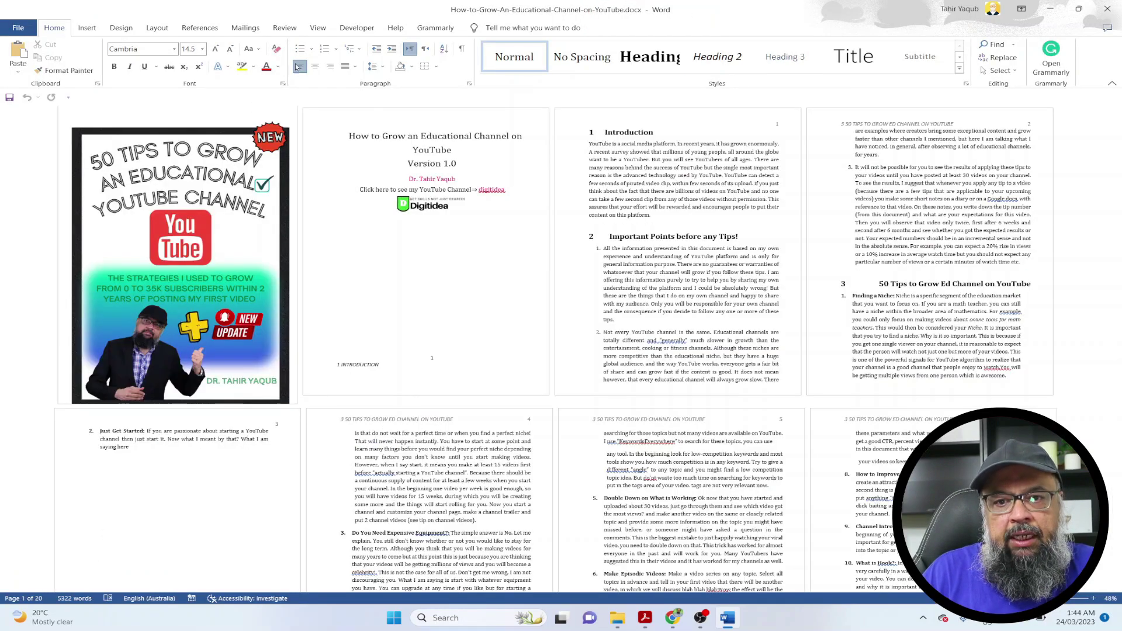
click(320, 29)
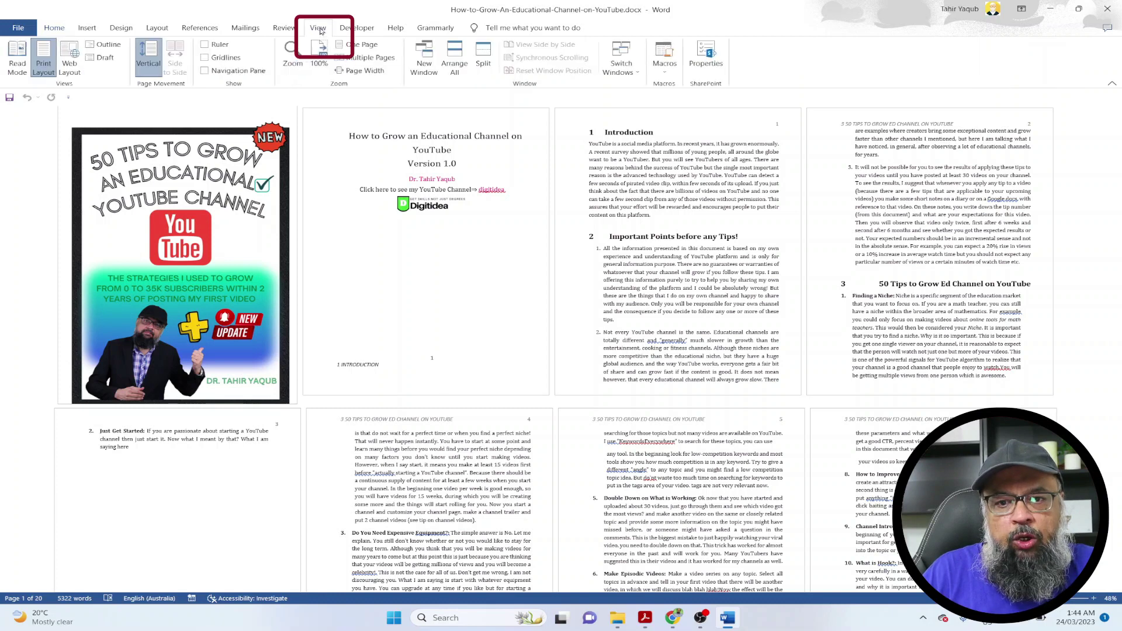
Switch to One Page view and browse the title page, selecting the cover image and Digitidea logo
click(359, 44)
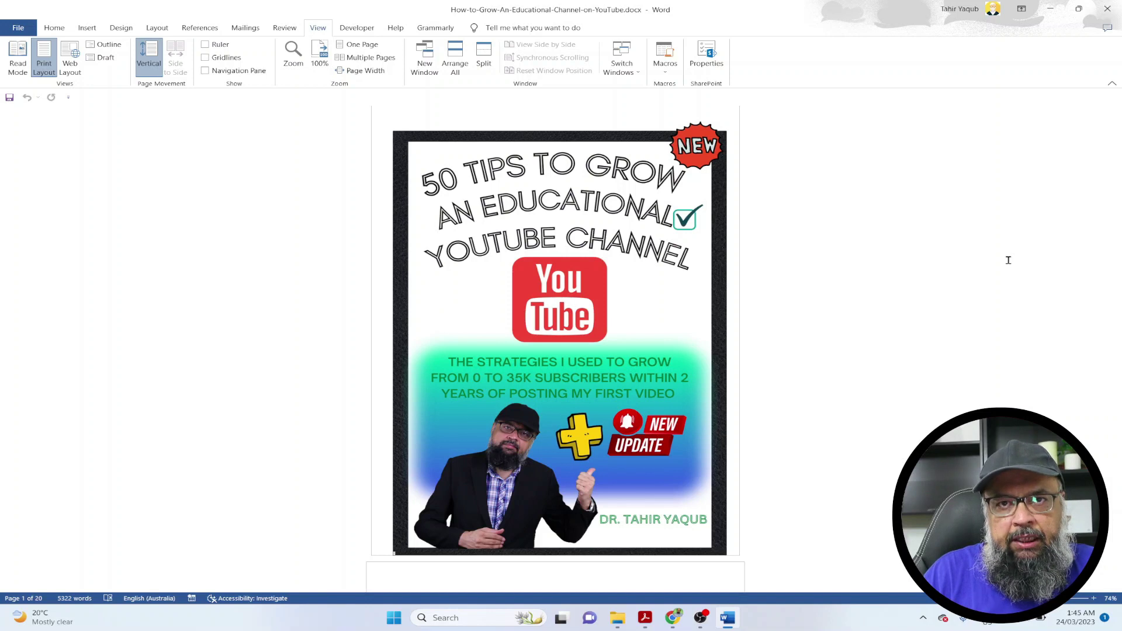
scroll(1008, 261, down, 5)
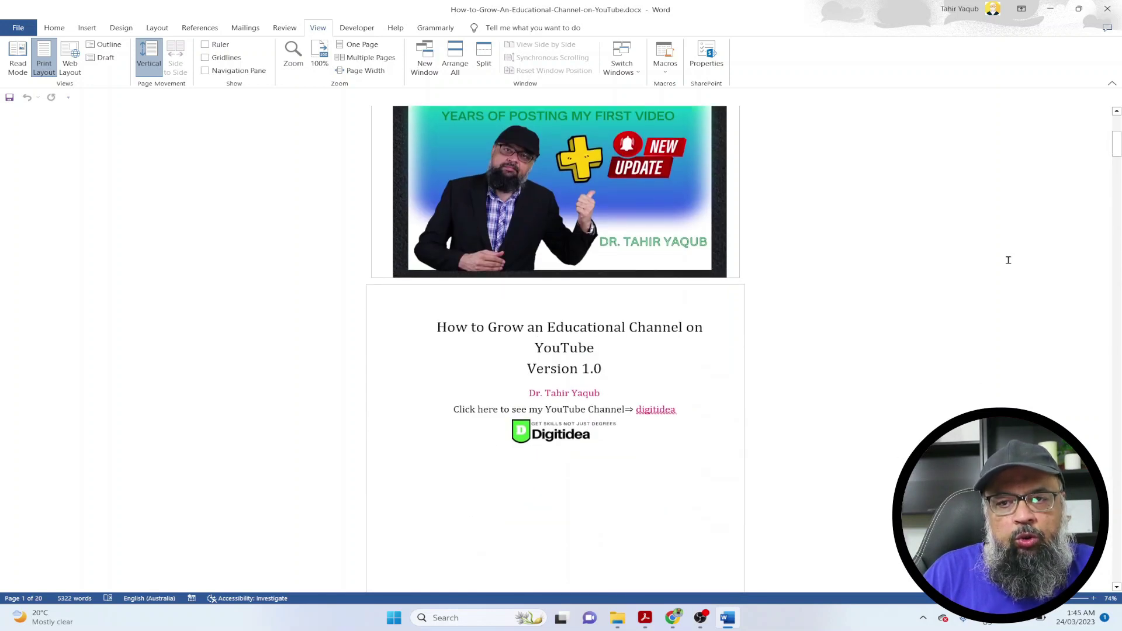
click(653, 240)
scroll(876, 351, up, 4)
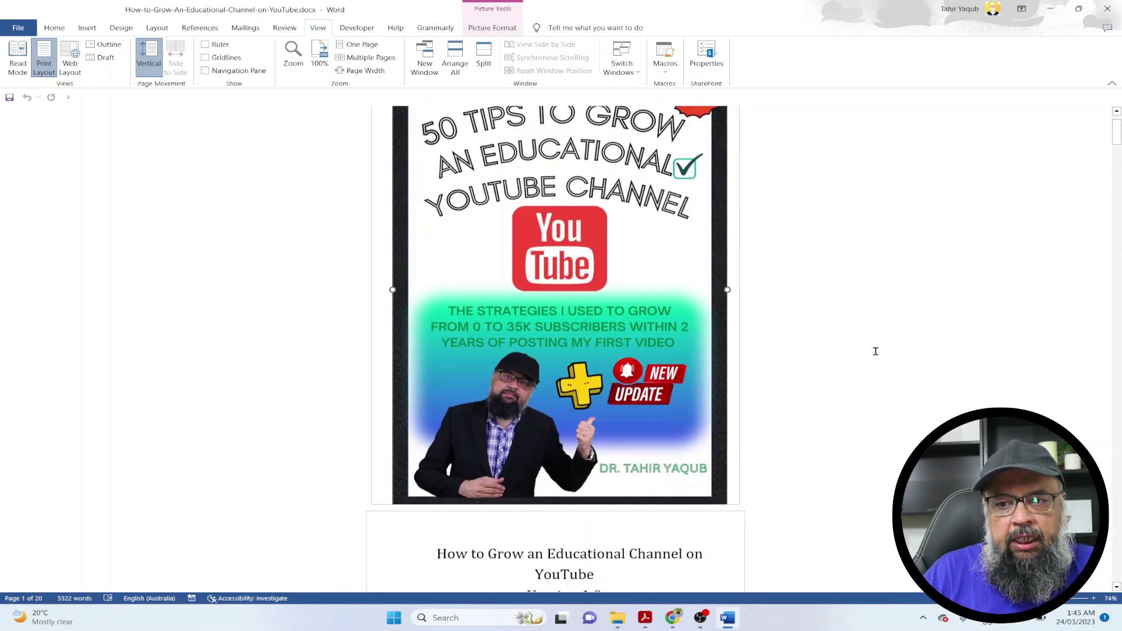
scroll(876, 351, up, 1)
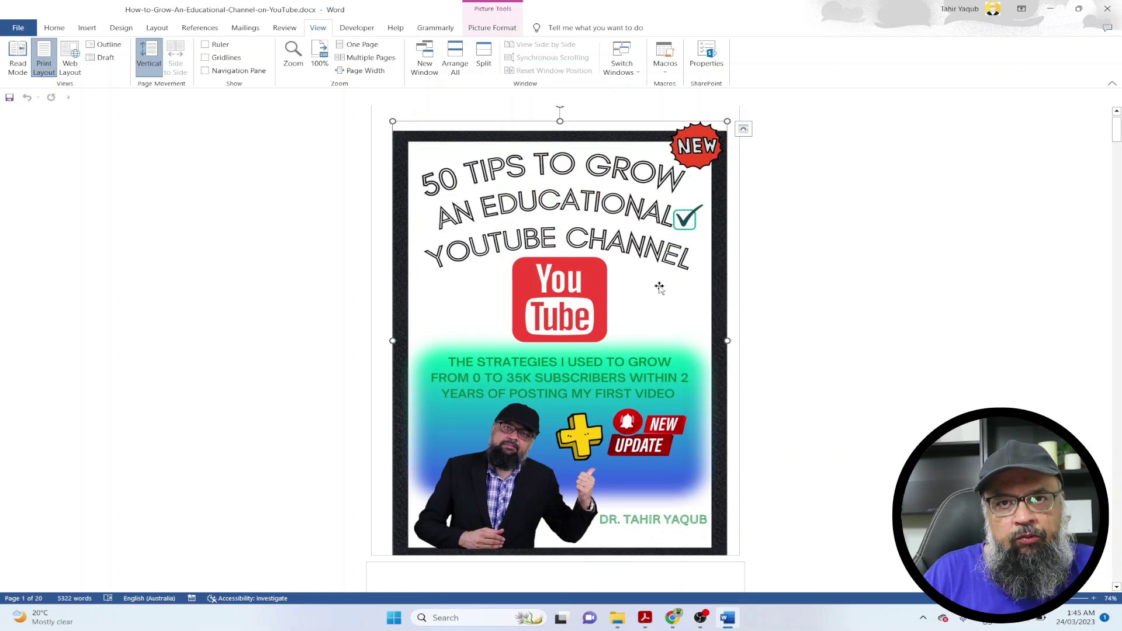
scroll(659, 287, down, 5)
click(555, 436)
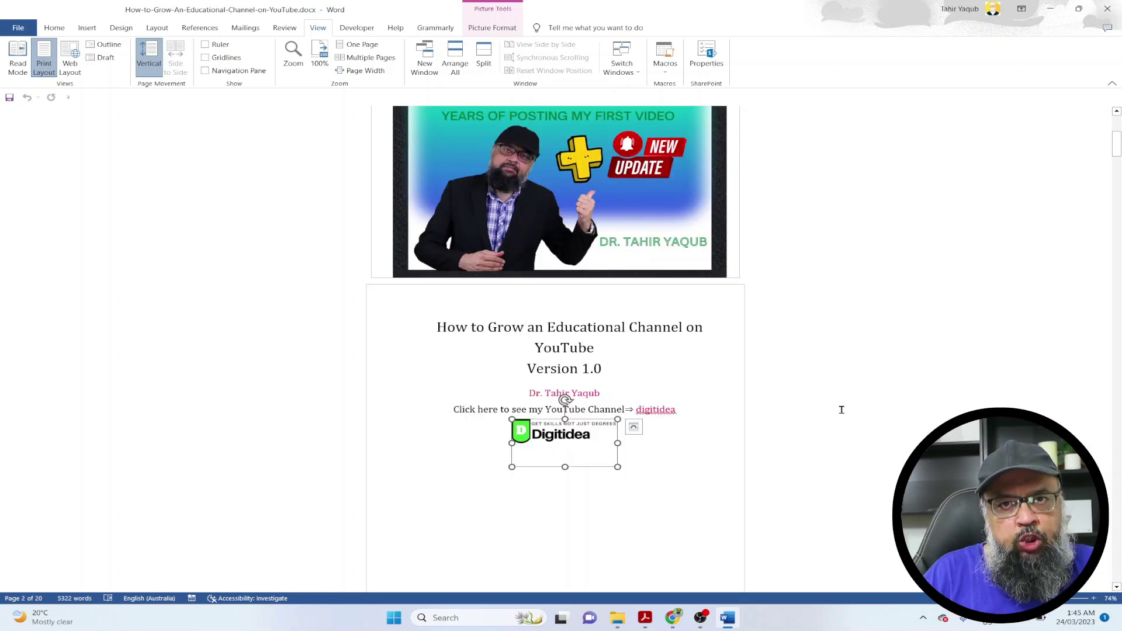
scroll(842, 409, down, 10)
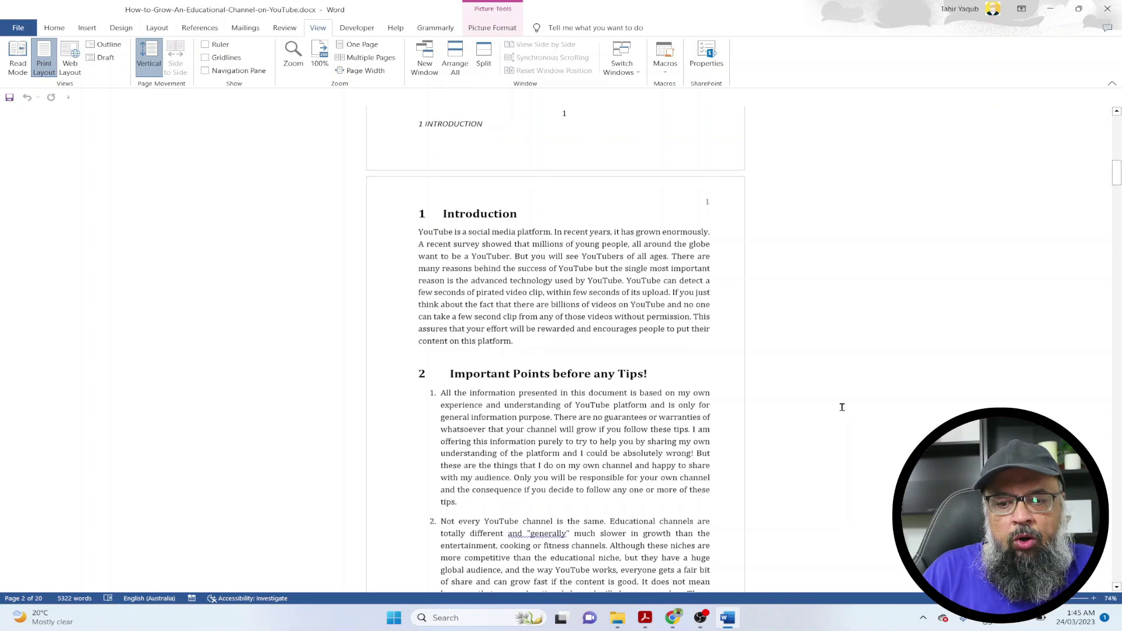
Add the word 'editable' after the Introduction heading
click(583, 212)
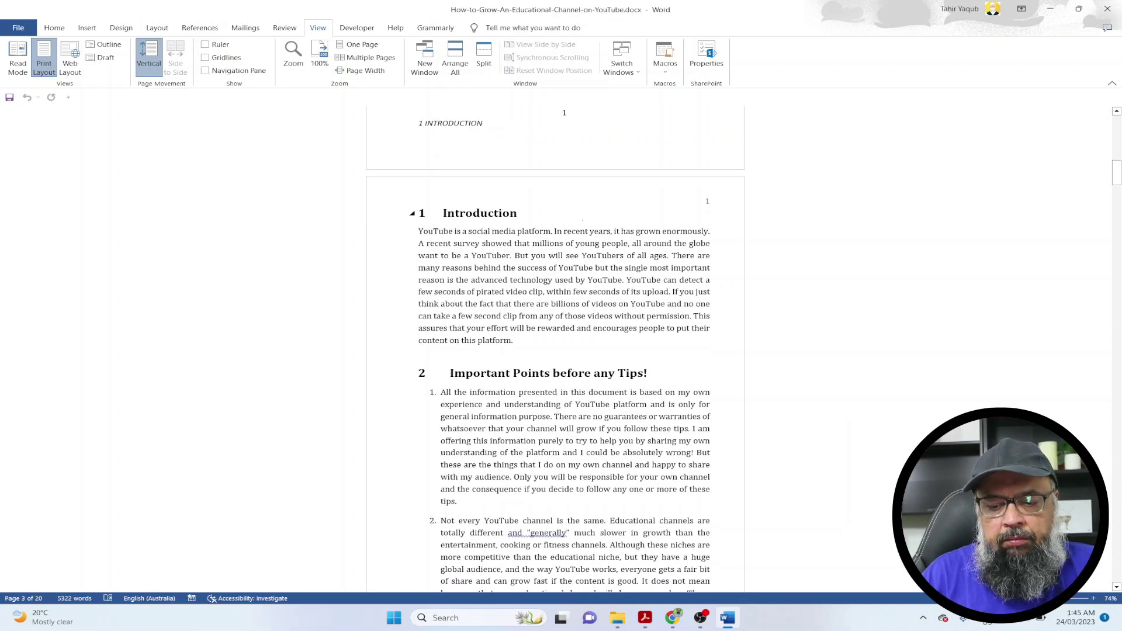
text(editable)
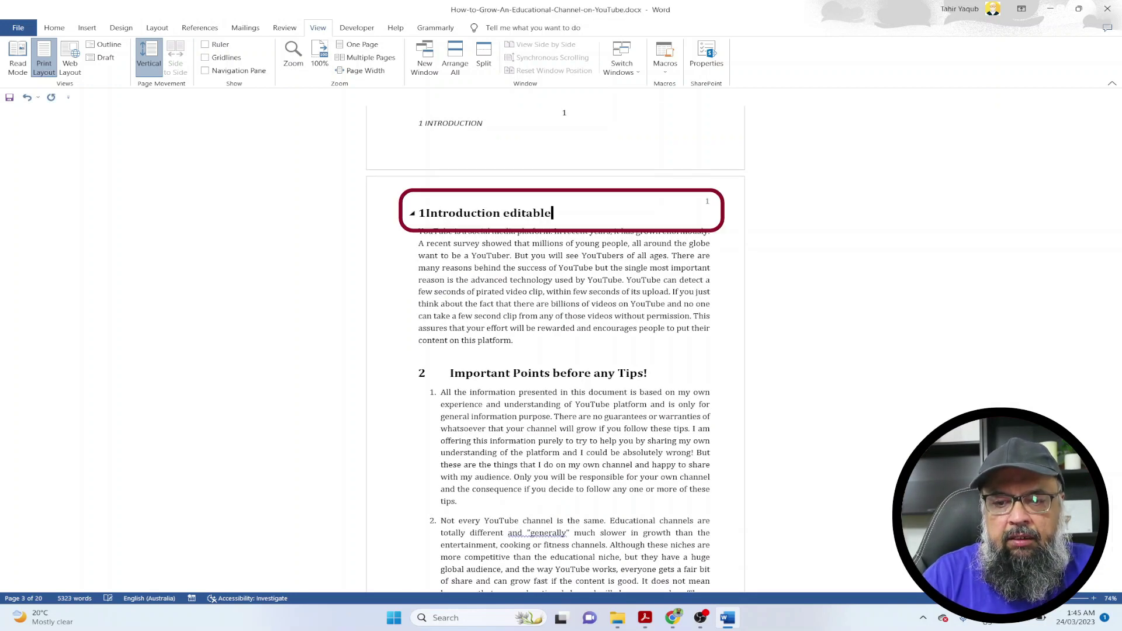
scroll(836, 347, down, 10)
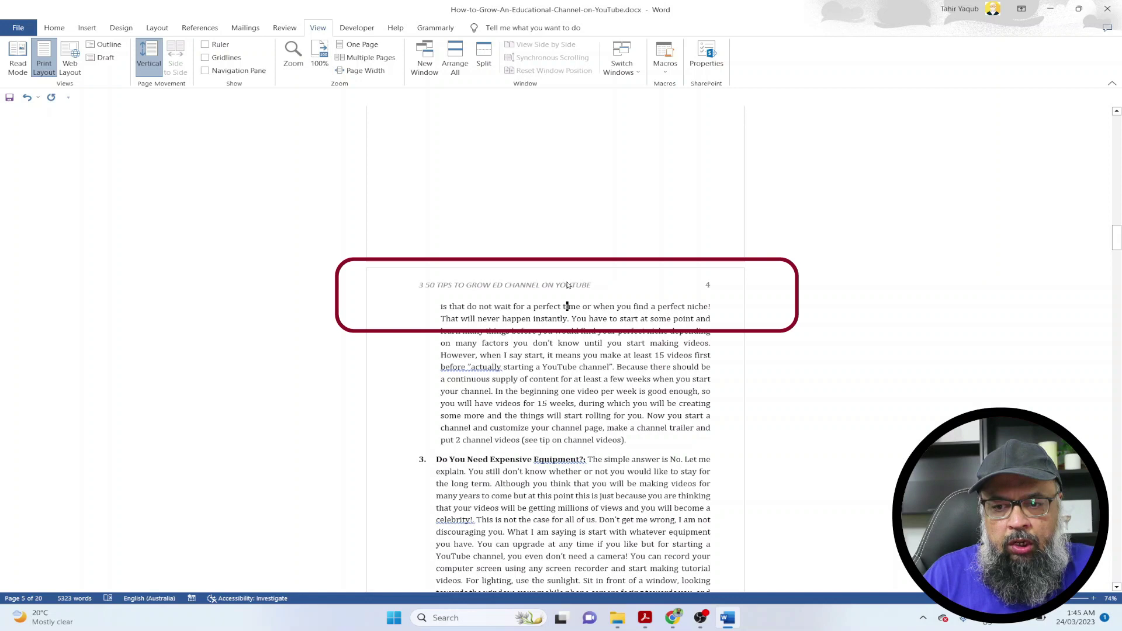
Open and close the page 4 header for editing, then view the guide as multiple pages
double_click(566, 286)
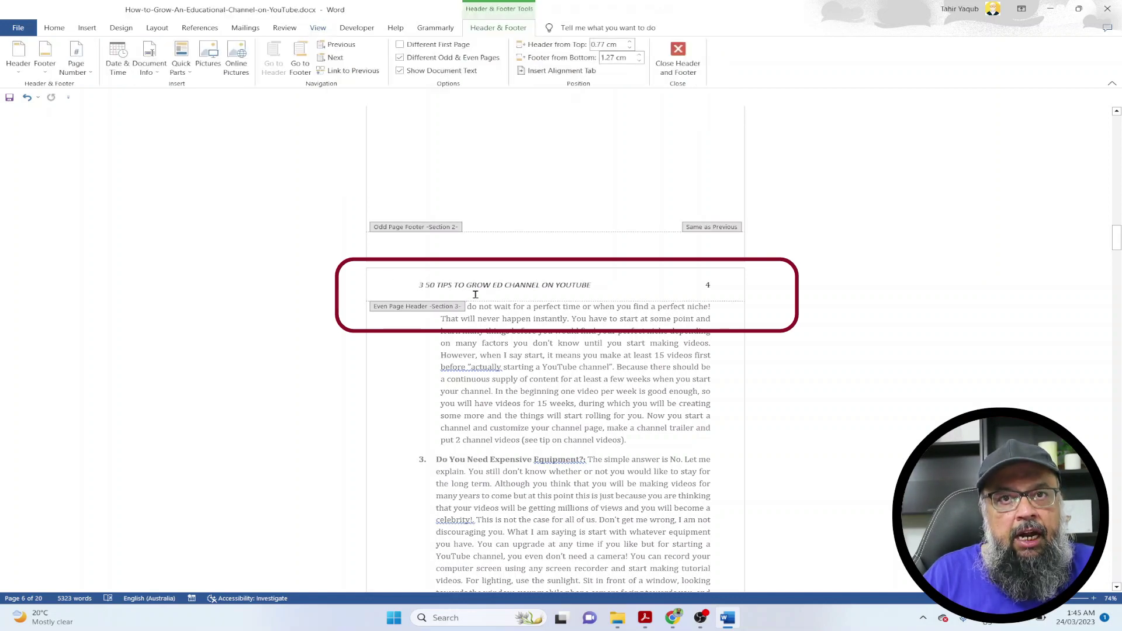
click(678, 58)
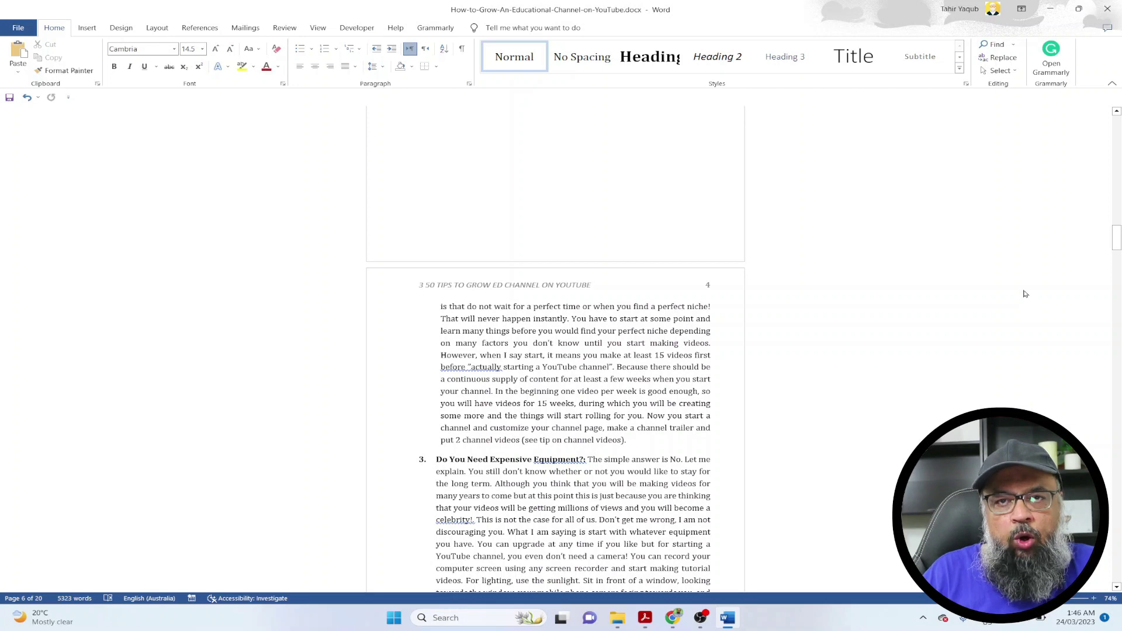
click(320, 29)
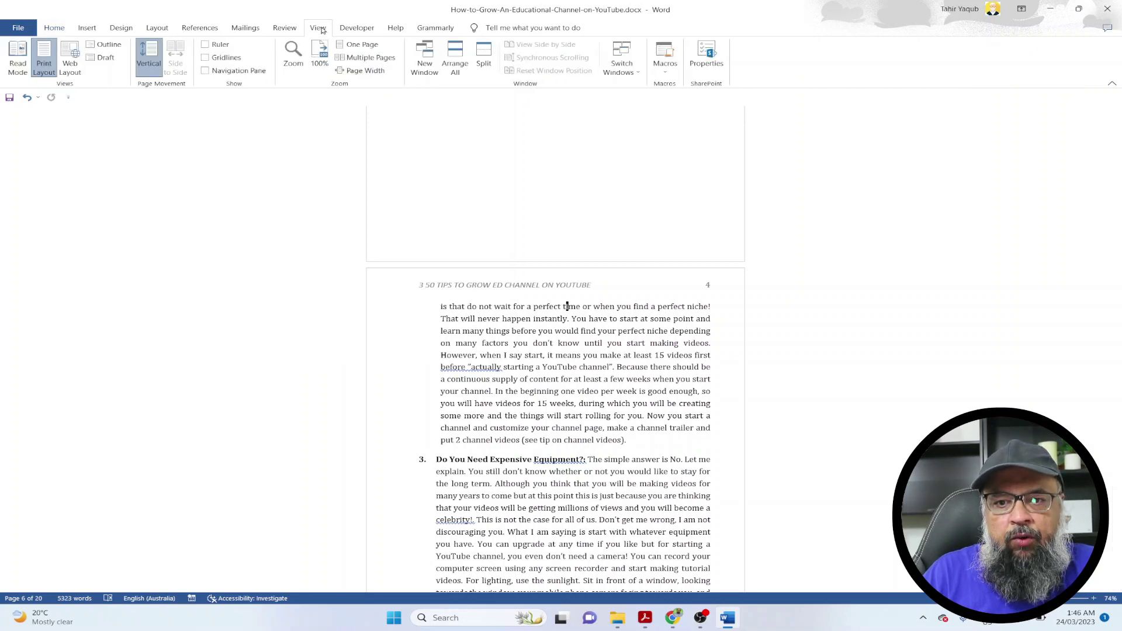
click(345, 58)
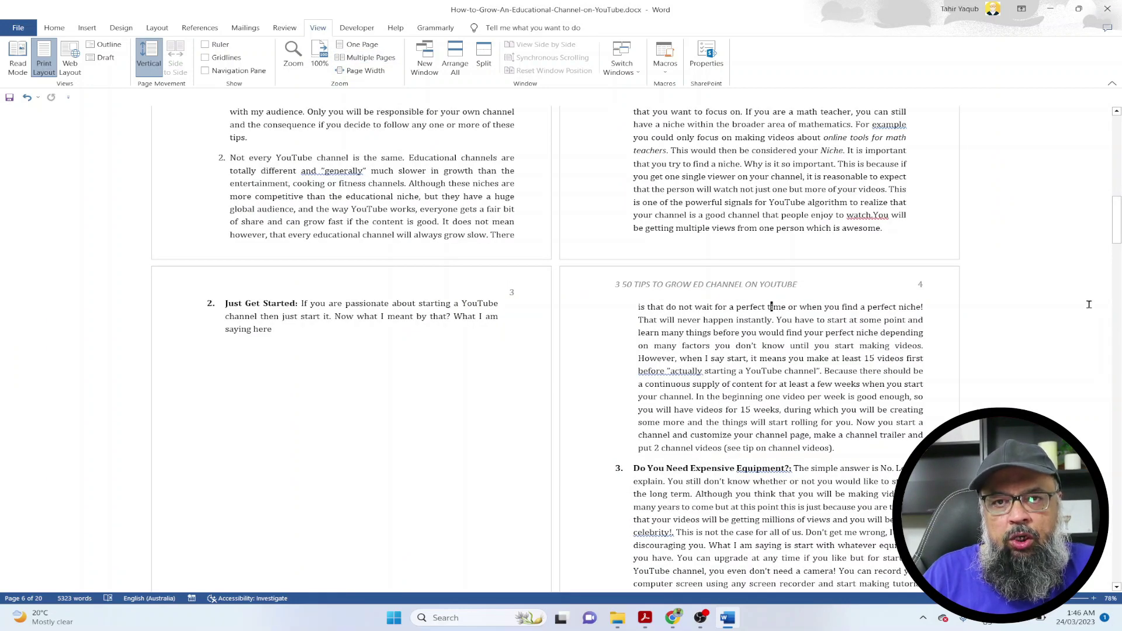
ctrl+scroll(1086, 303, down, 1)
ctrl+scroll(1085, 302, down, 3)
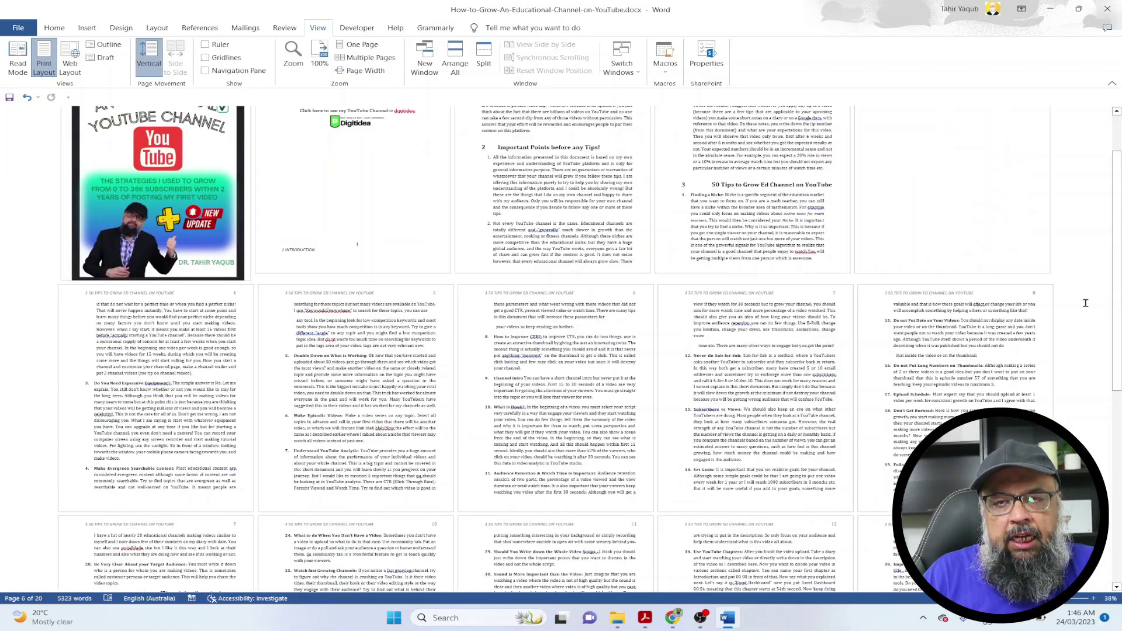
ctrl+scroll(1085, 303, down, 2)
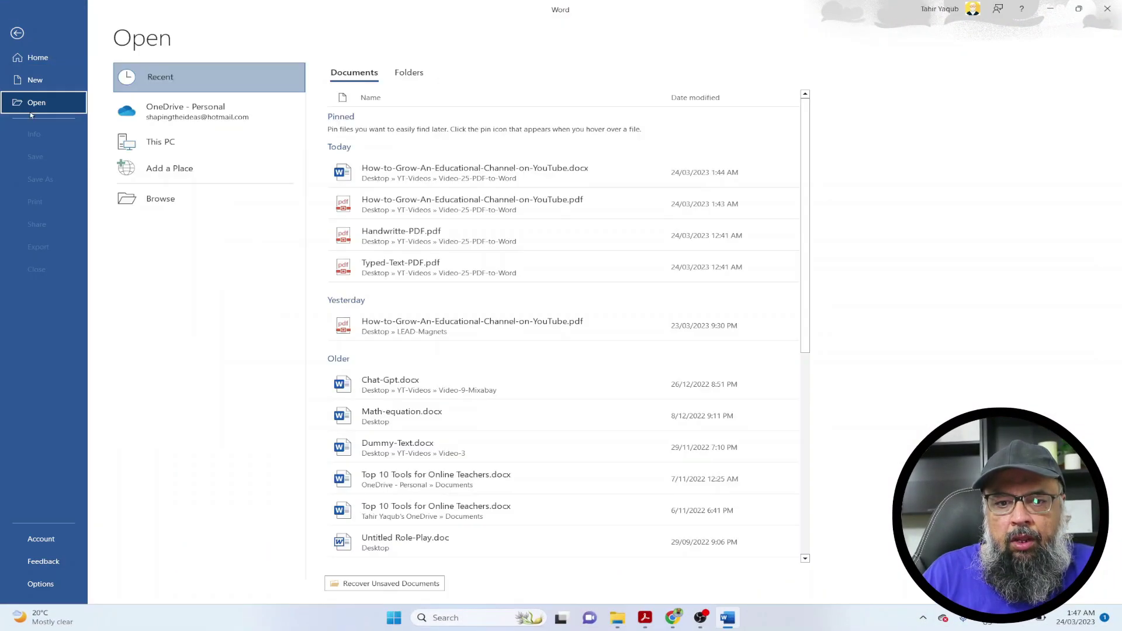
Open and convert Typed-Text-PDF.pdf in Word, then switch to the original scan in Acrobat Reader
click(153, 199)
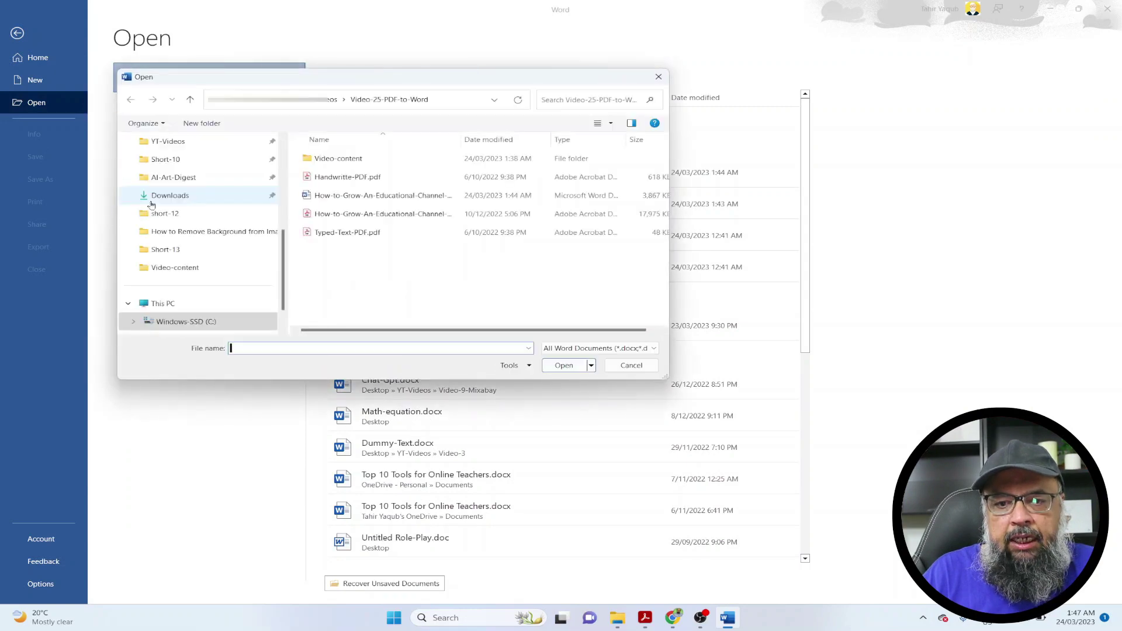
click(347, 232)
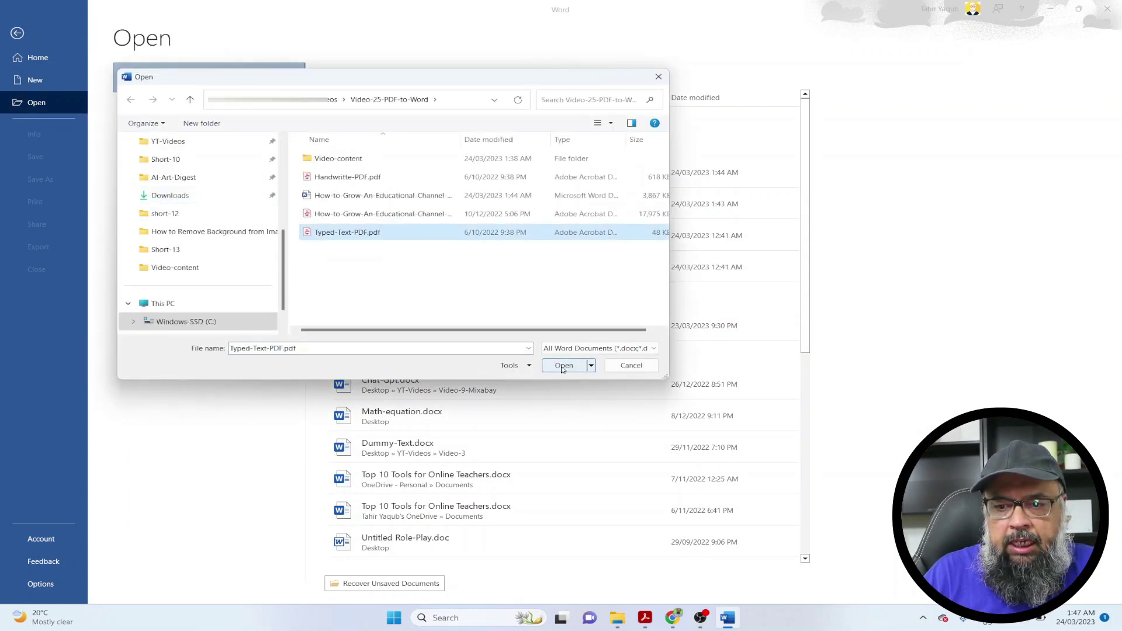
click(563, 366)
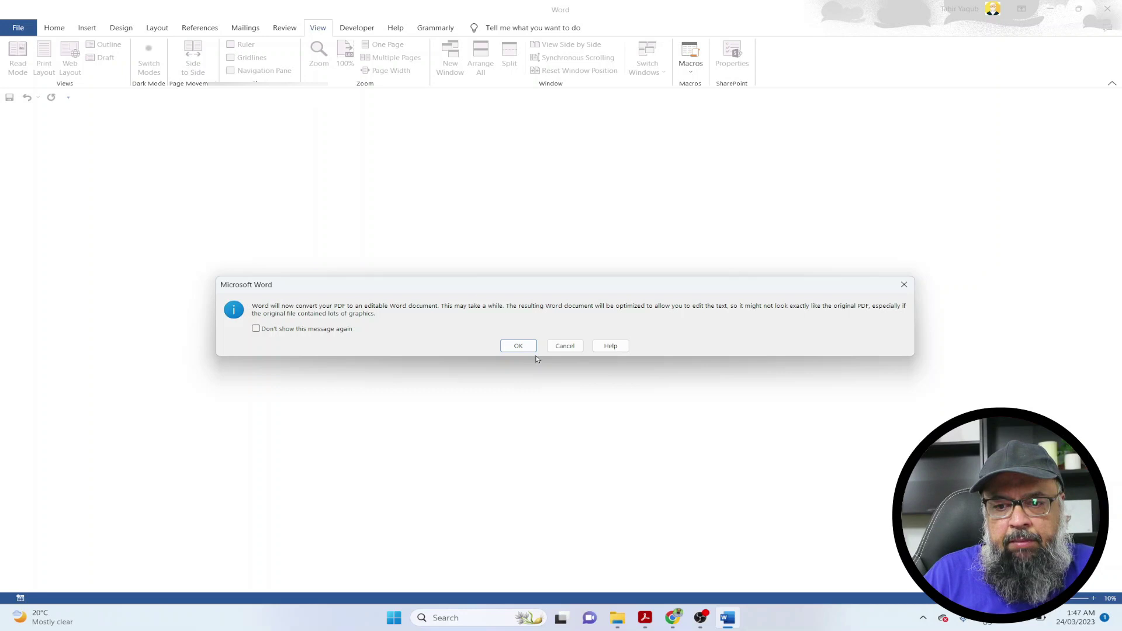
click(521, 347)
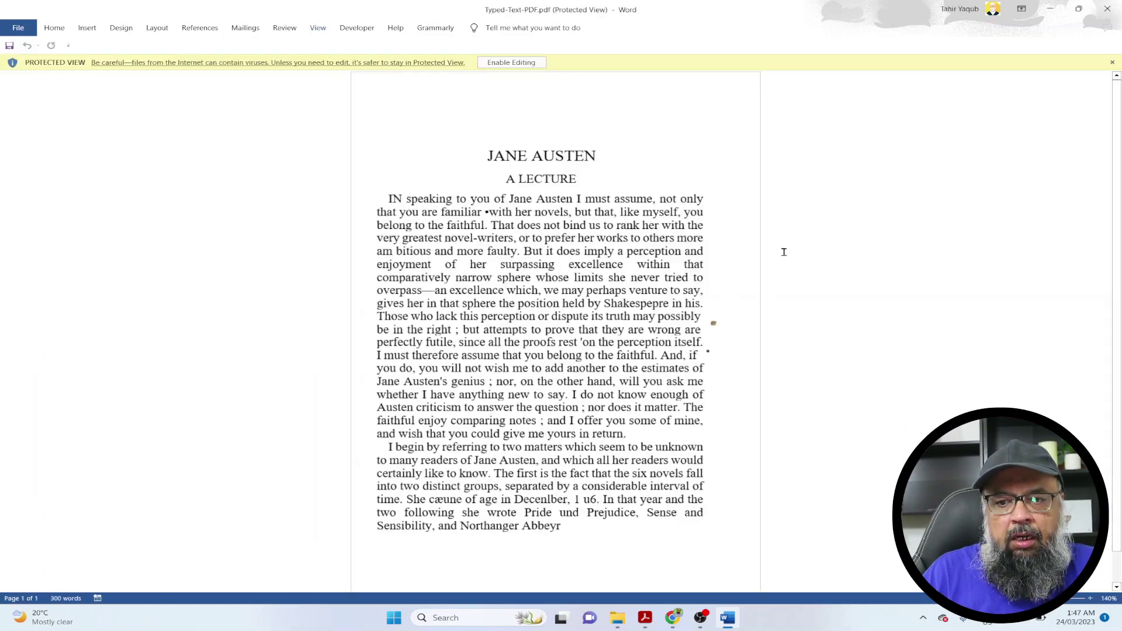
ctrl+scroll(790, 261, up, 6)
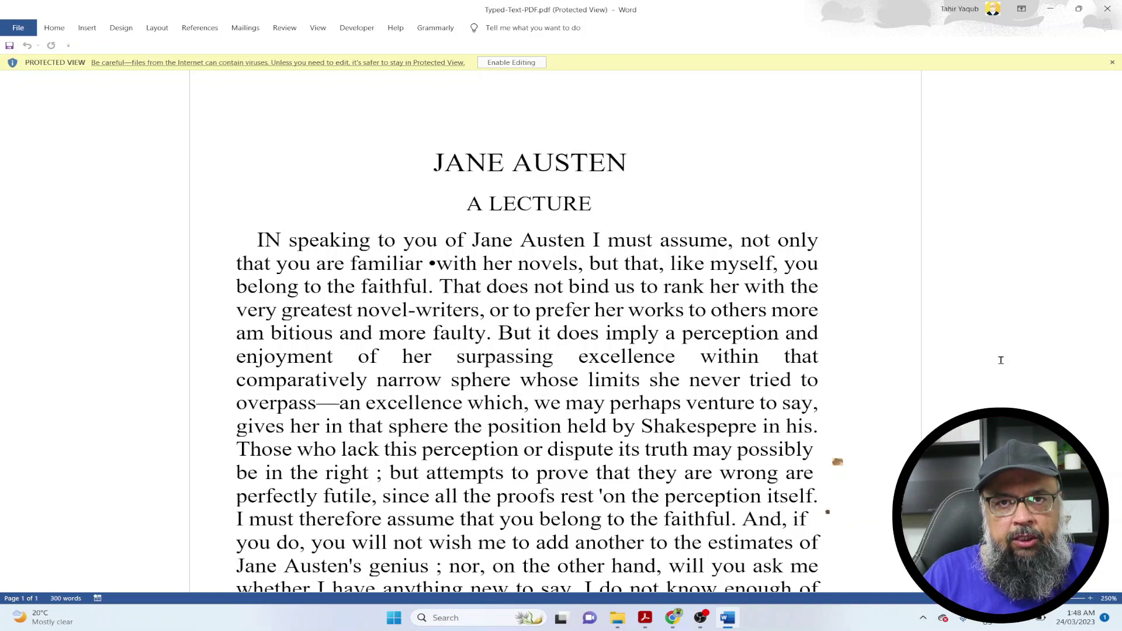
key(alt+Tab)
scroll(964, 262, down, 2)
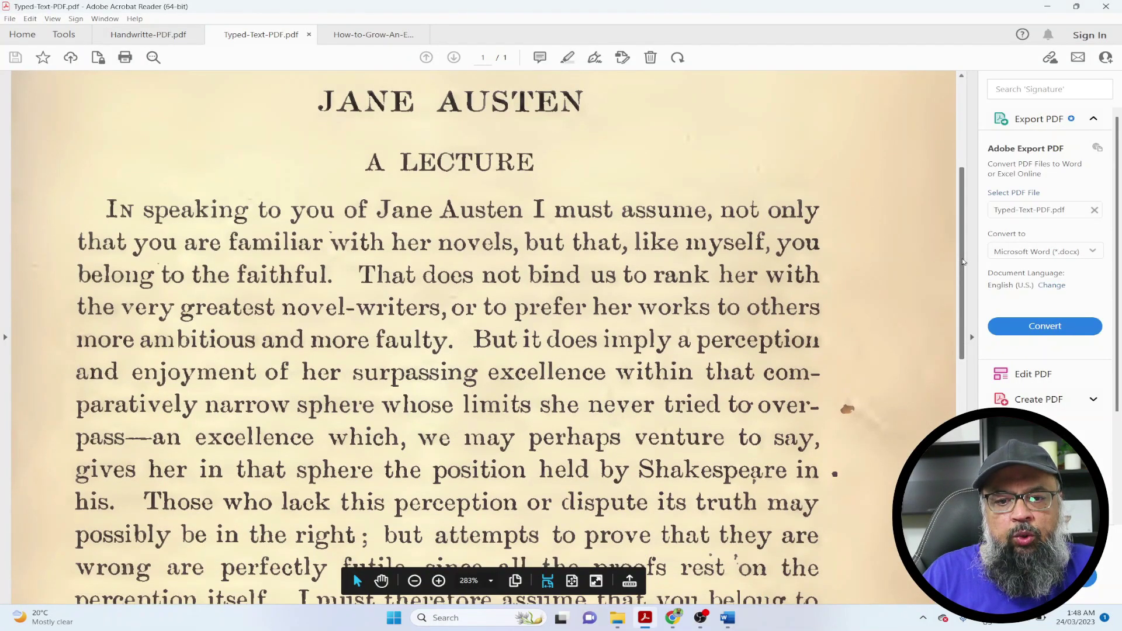
Return from Acrobat Reader to the converted Jane Austen lecture in Word
key(alt+Tab)
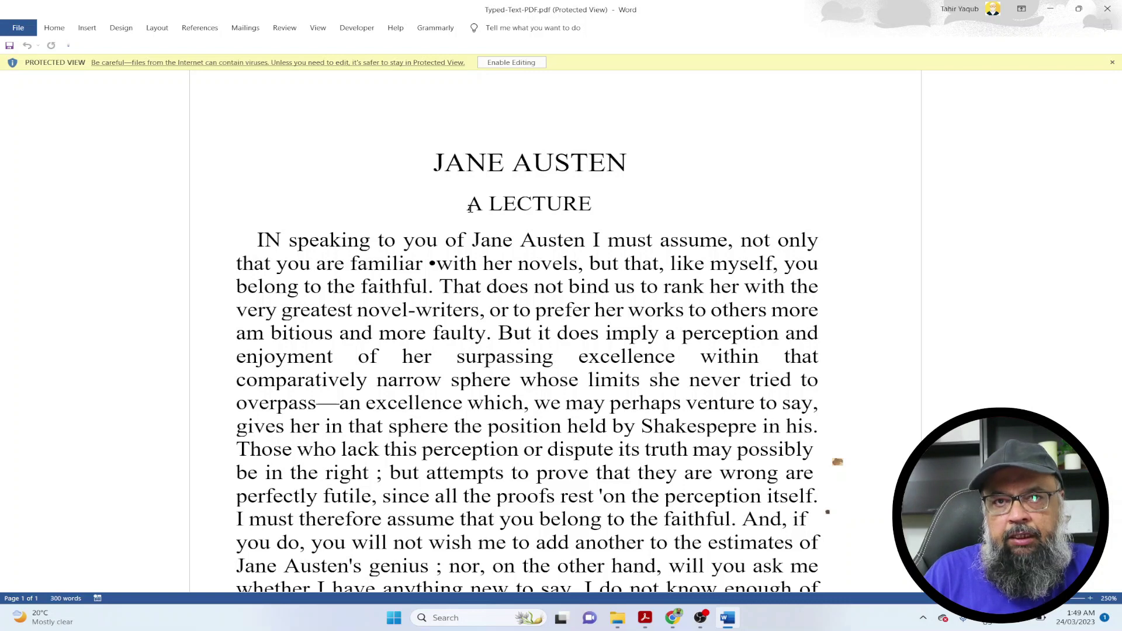
Enable editing, save the lecture as Typed-Text-PDF.docx, and type 'Edit' before the JANE AUSTEN title
click(515, 62)
click(521, 347)
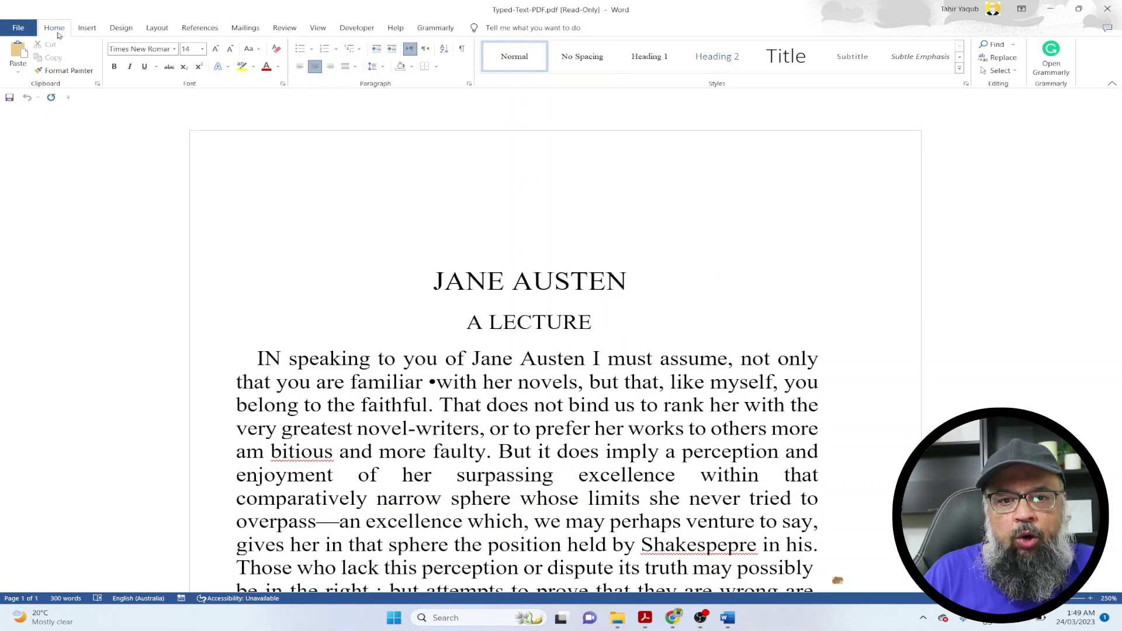
click(21, 28)
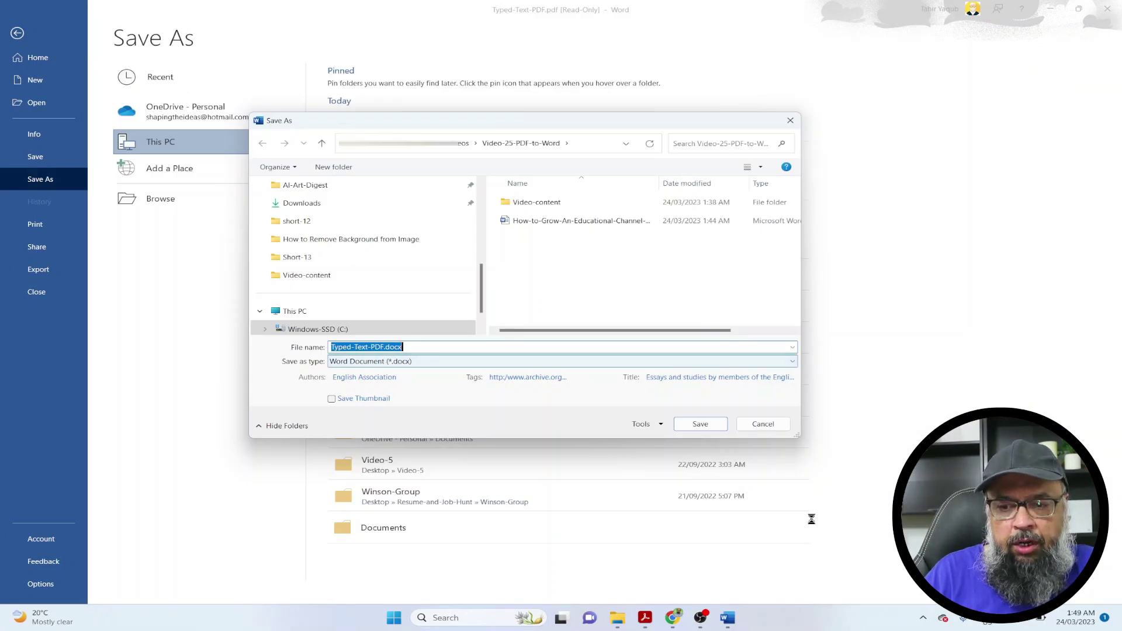
click(705, 428)
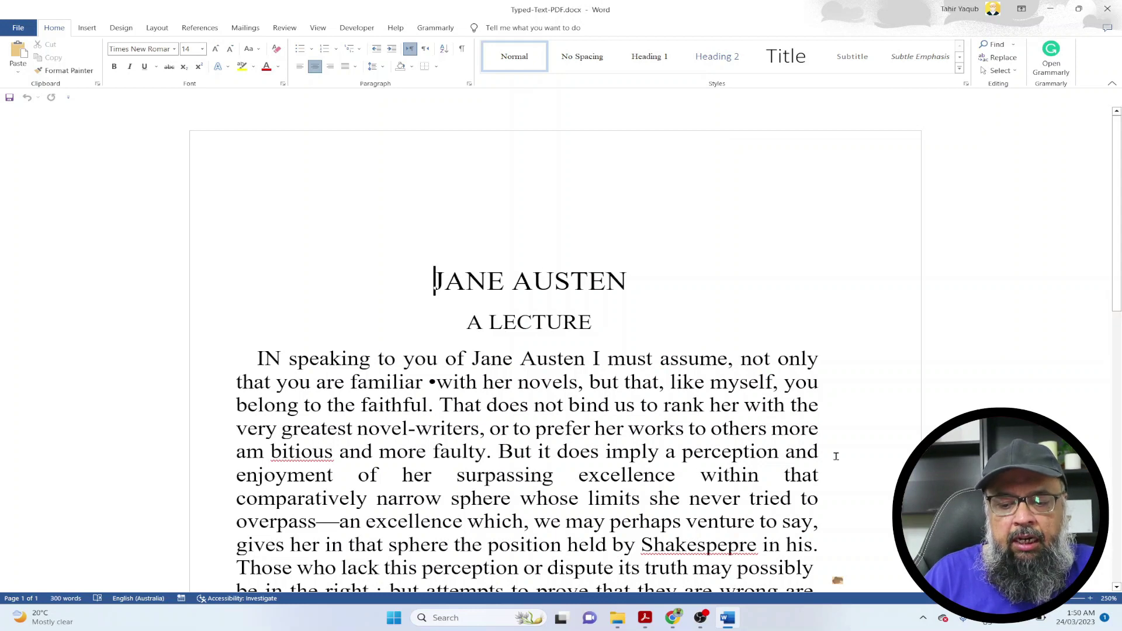
text(Ed)
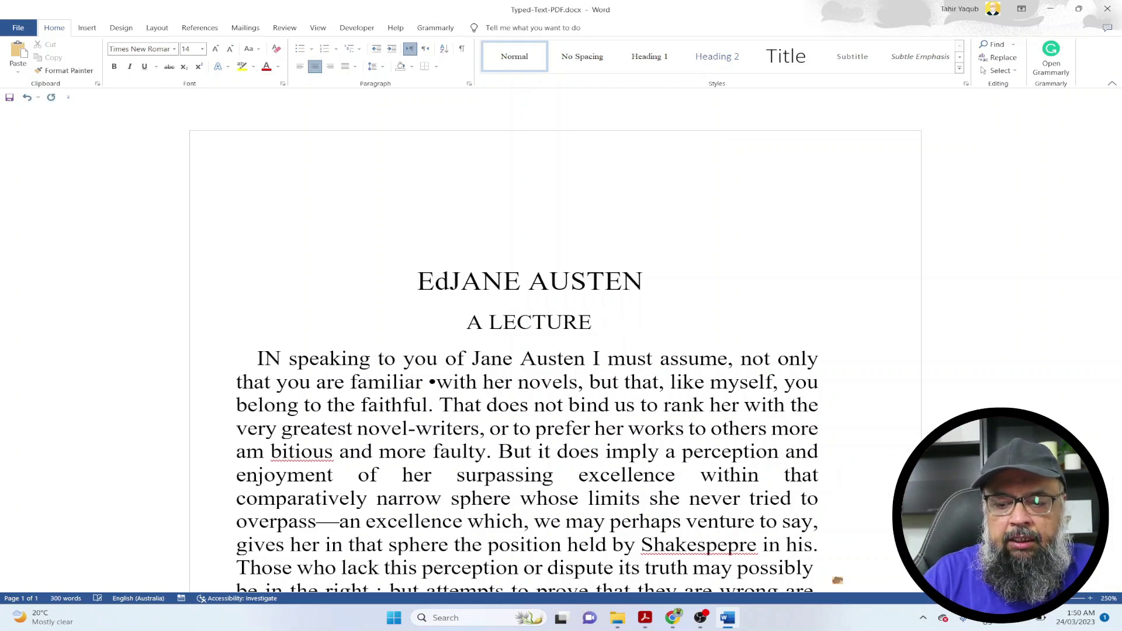
text(it)
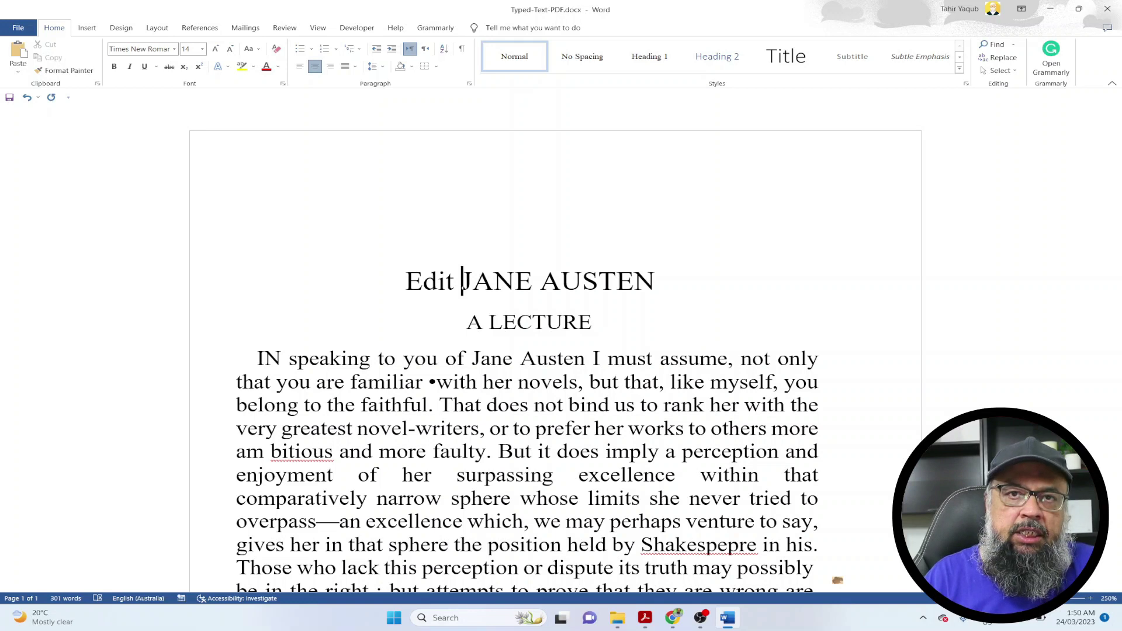